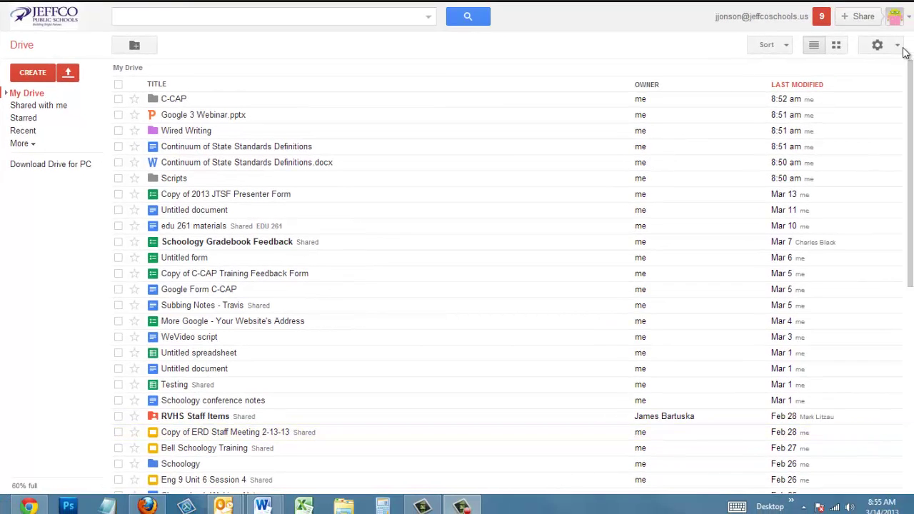
Check in the Drive upload settings whether settings are confirmed before each upload, leaving the options as they are.
click(901, 51)
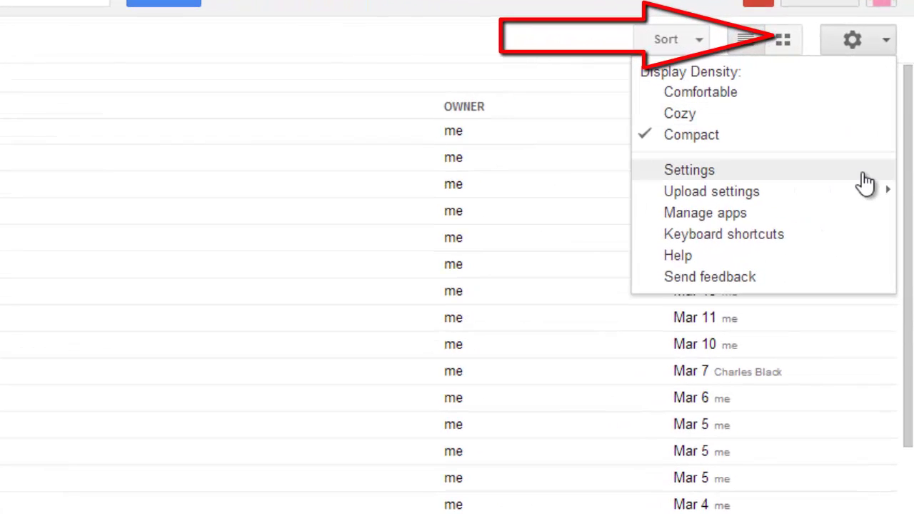
mouse_move(880, 147)
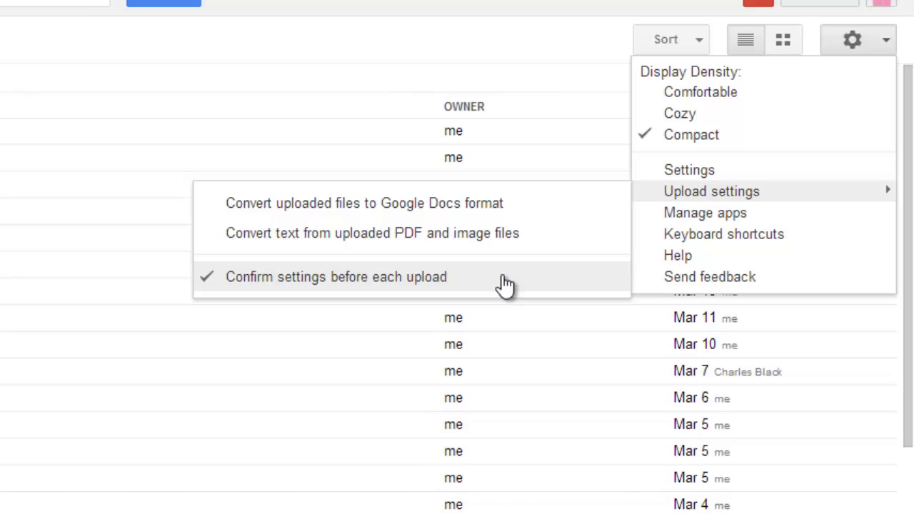
click(240, 270)
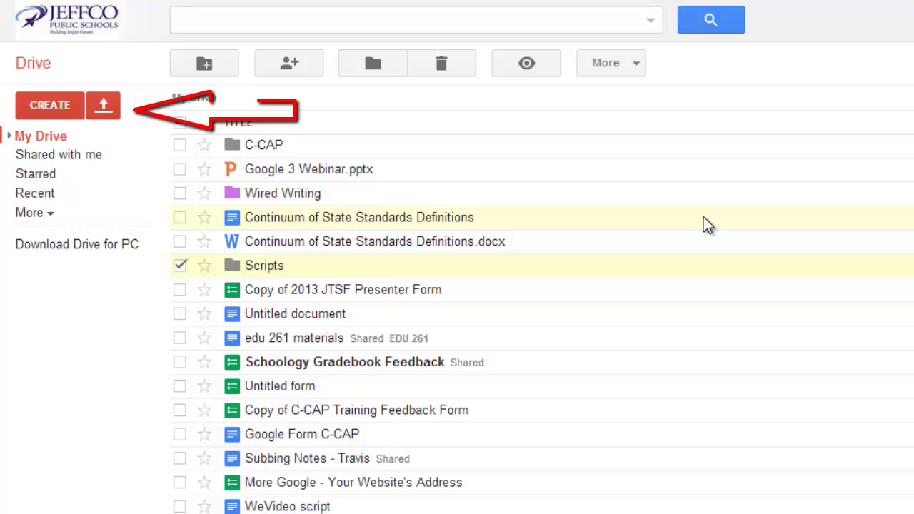
Upload the Google 3 Webinar PowerPoint file with conversion to the corresponding Google Docs format enabled.
click(107, 106)
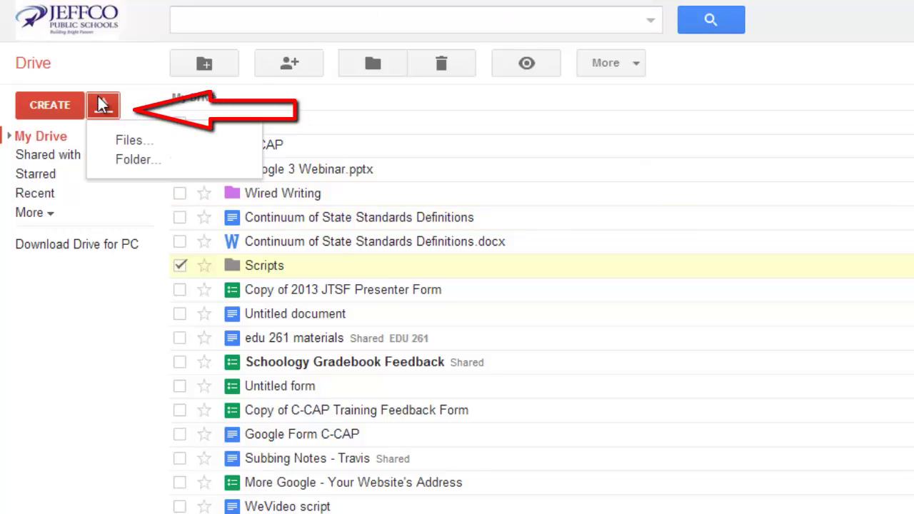
click(136, 140)
drag(666, 42, 655, 212)
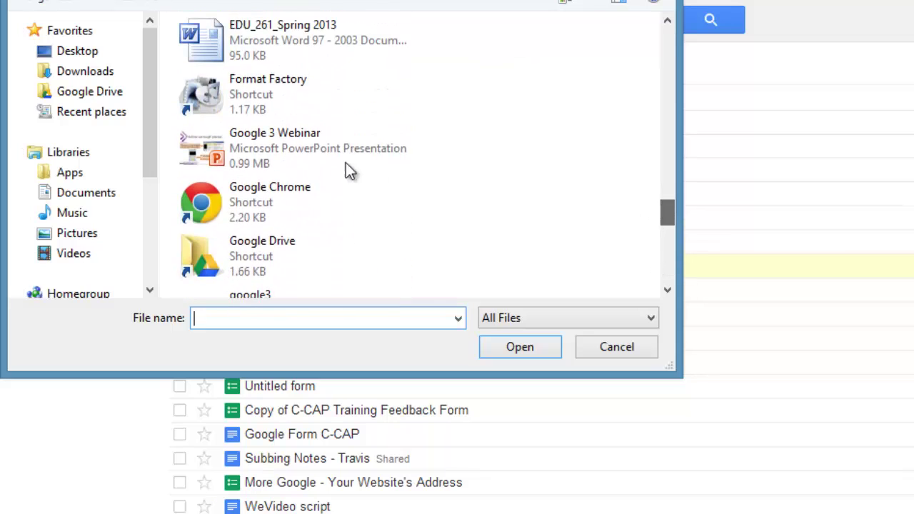
click(310, 149)
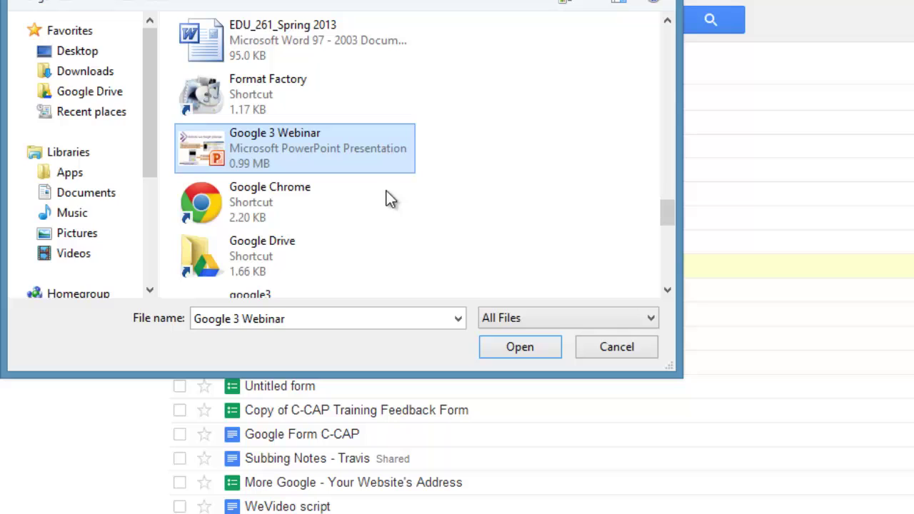
click(502, 347)
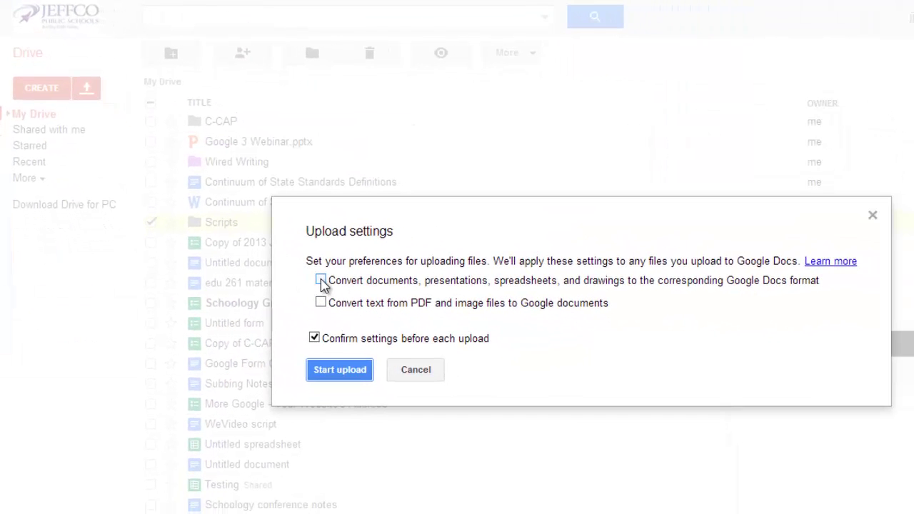
click(321, 281)
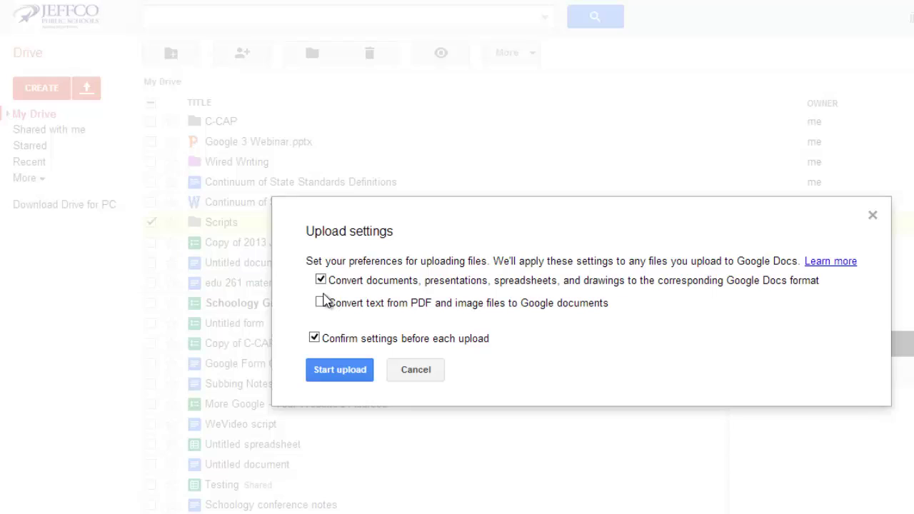
click(334, 370)
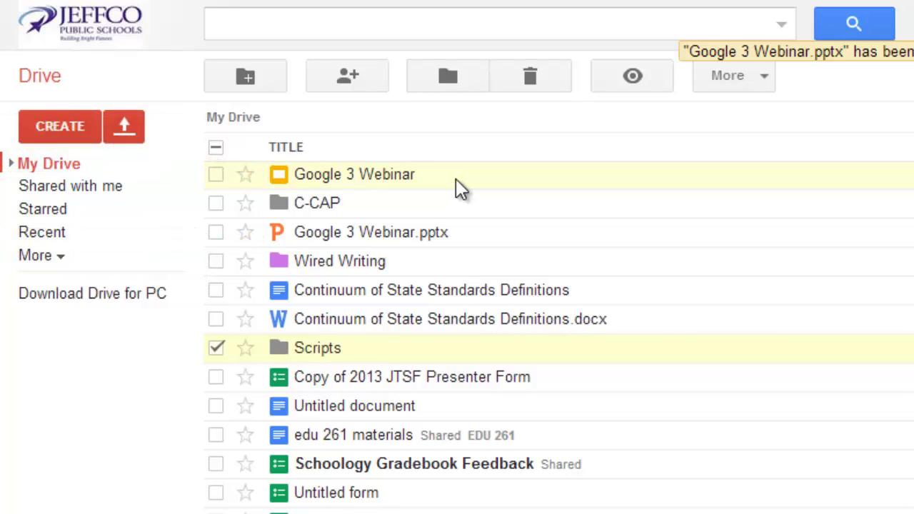
Open the converted Google 3 Webinar presentation and browse its slides up to the Course Time Line slide.
click(385, 180)
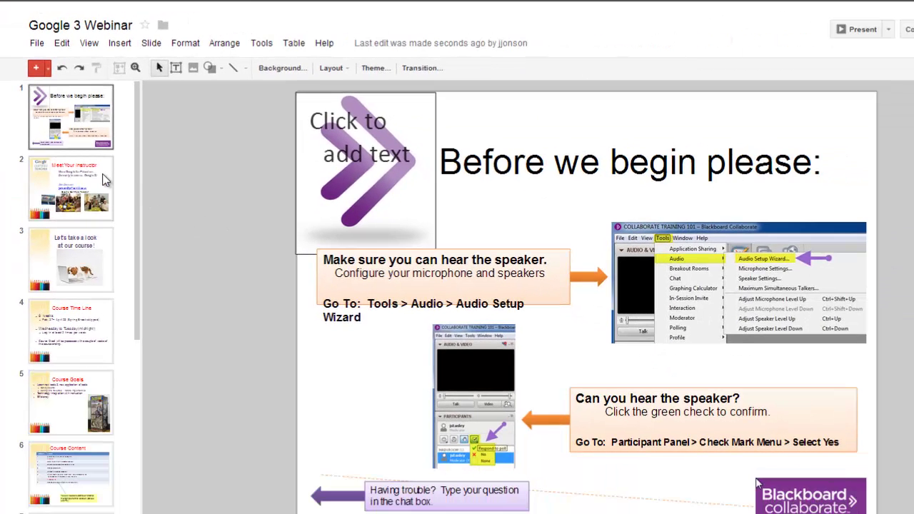
click(104, 180)
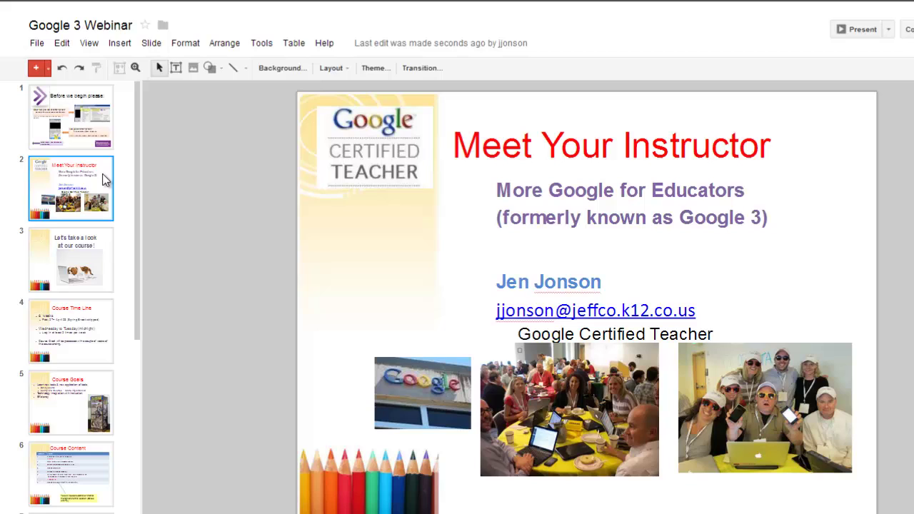
click(104, 272)
click(94, 349)
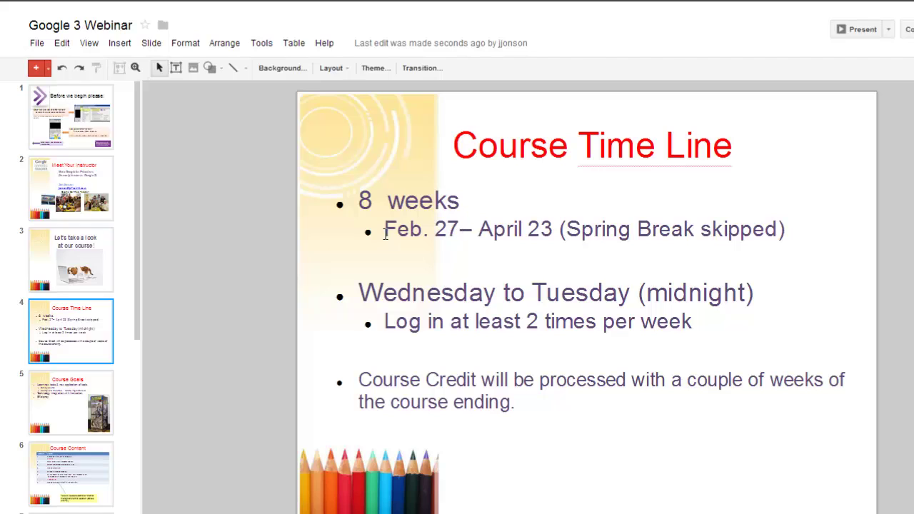
Change the course dates on the Course Time Line slide to "June 1 - July 31" and remove the "(Spring Break skipped)" note.
drag(385, 236, 551, 228)
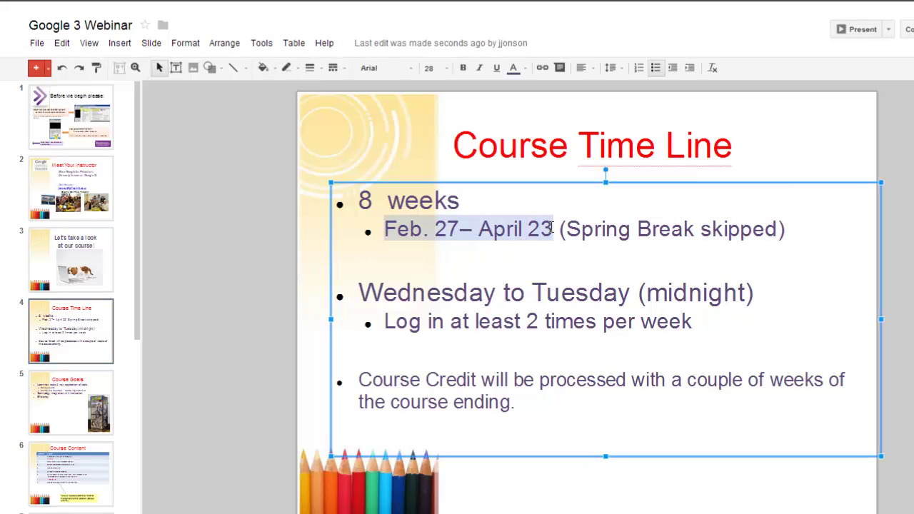
text(June 1 - July )
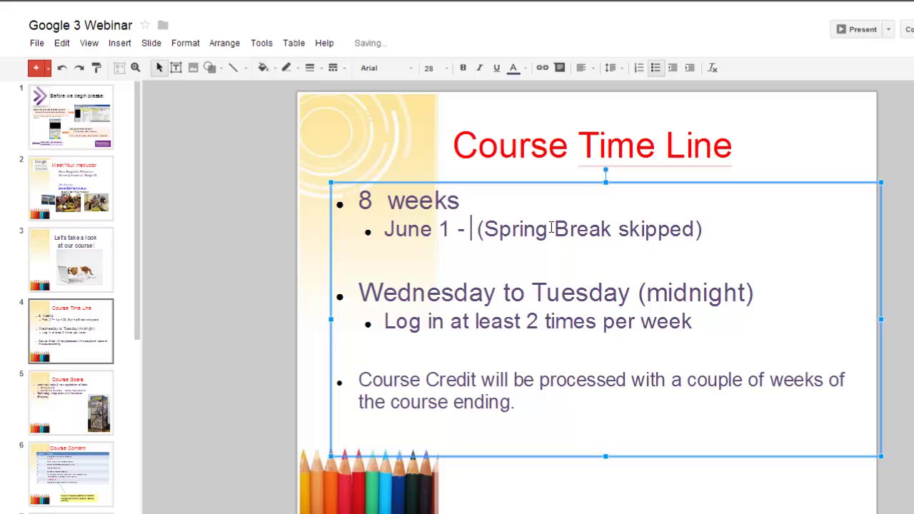
text(31)
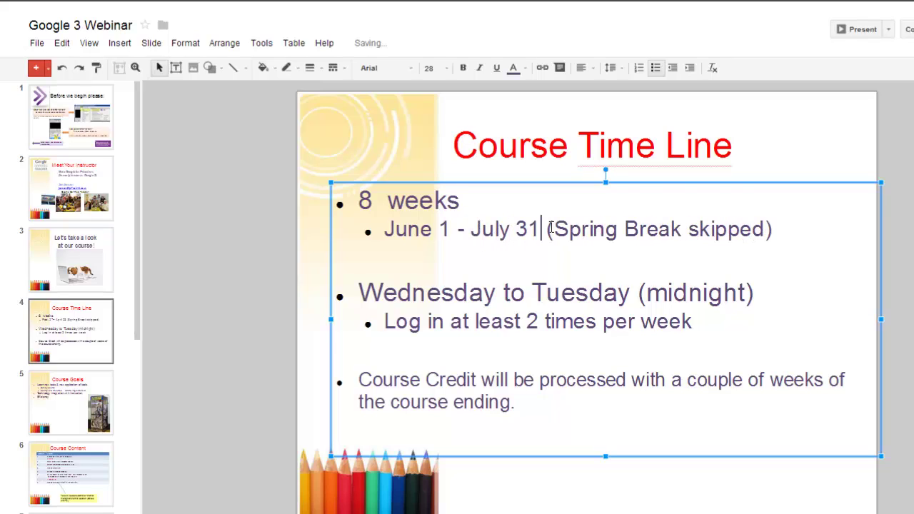
drag(781, 228, 540, 227)
key(BackSpace)
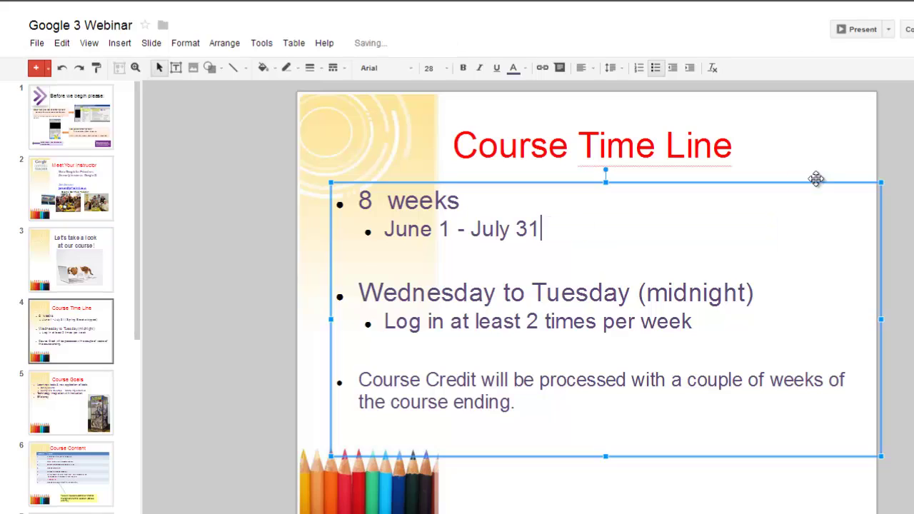
click(825, 157)
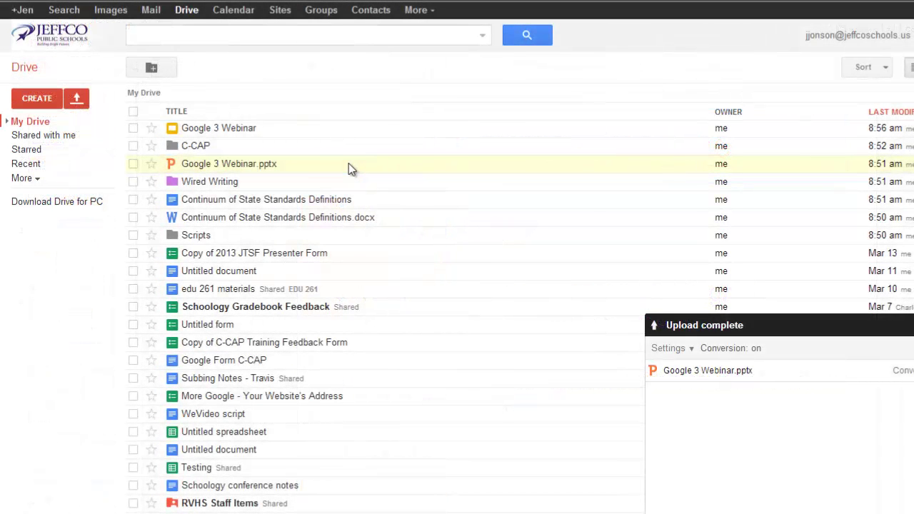
Create a Google presentation copy from the uploaded Google 3 Webinar.pptx in My Drive.
click(133, 164)
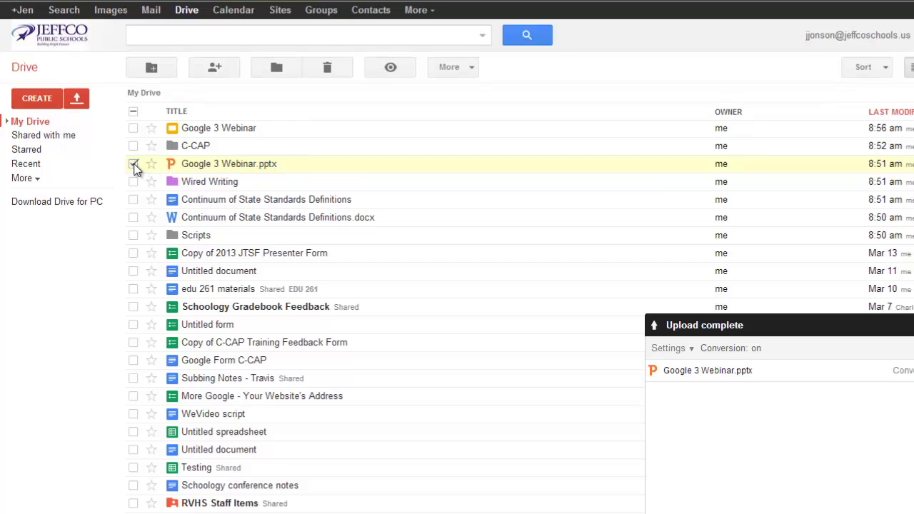
click(471, 69)
mouse_move(582, 113)
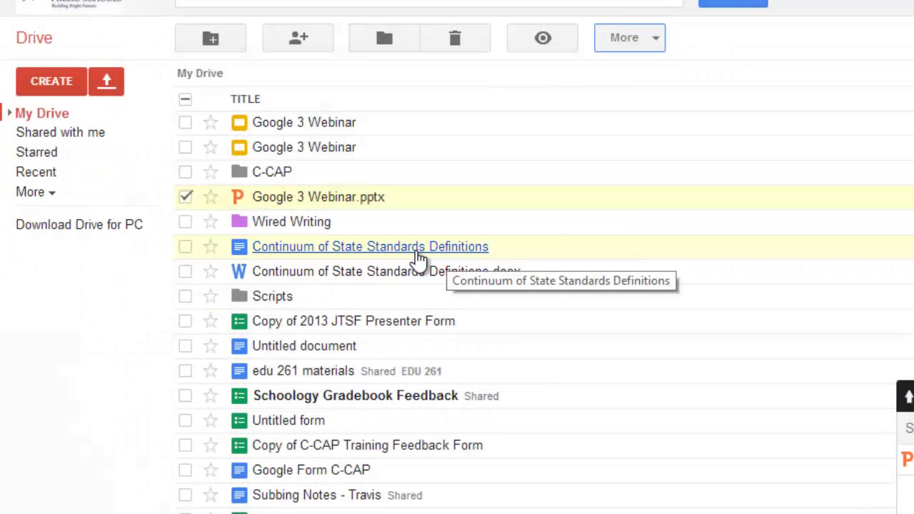
View the uploaded Continuum of State Standards Definitions document and compare its layout with the original Word document.
click(404, 250)
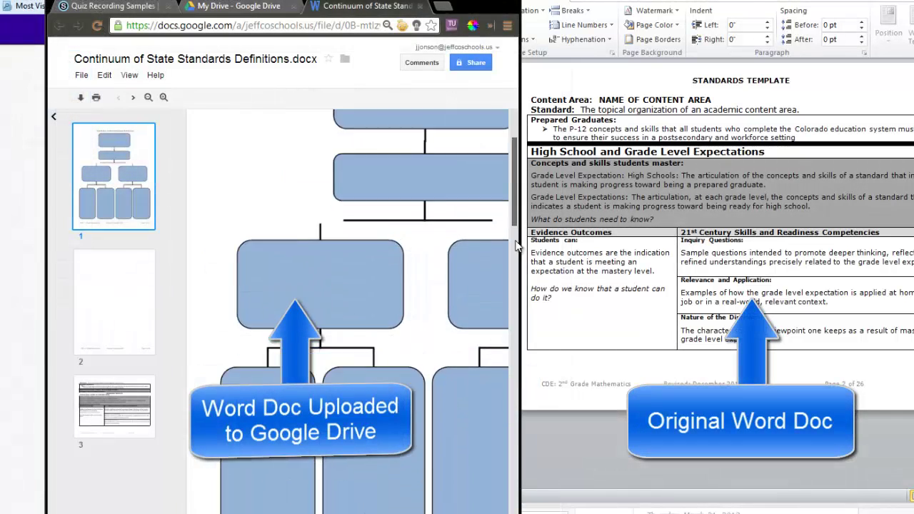
drag(517, 180, 513, 465)
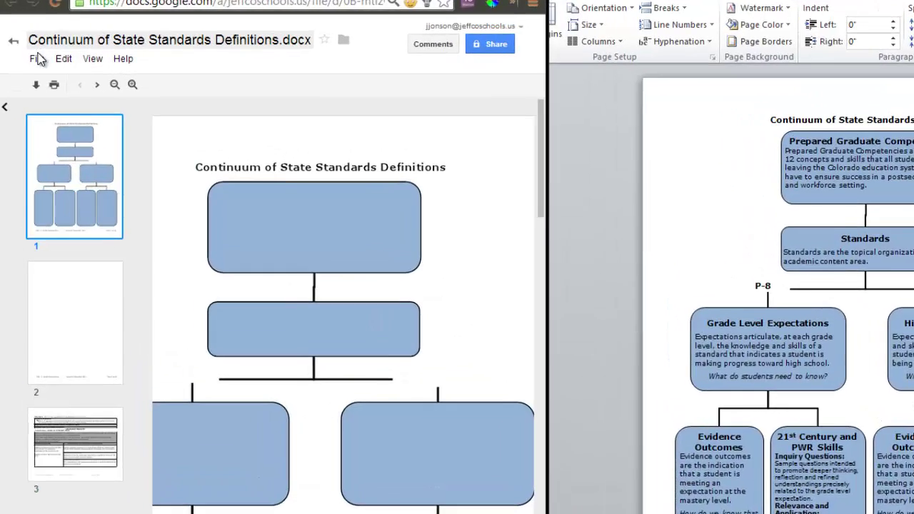
Download Continuum of State Standards Definitions.docx as a Microsoft Word document, adding 2 to the file name.
click(38, 59)
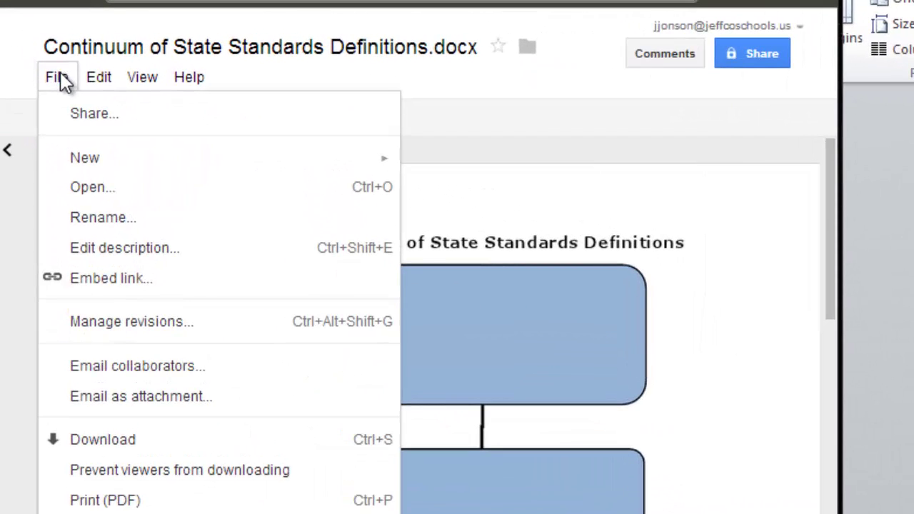
click(126, 448)
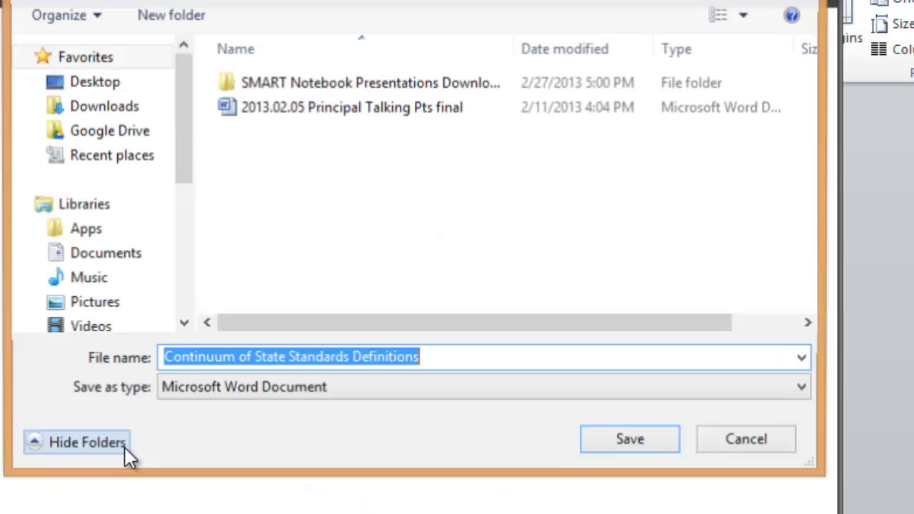
click(559, 364)
text(2)
click(605, 446)
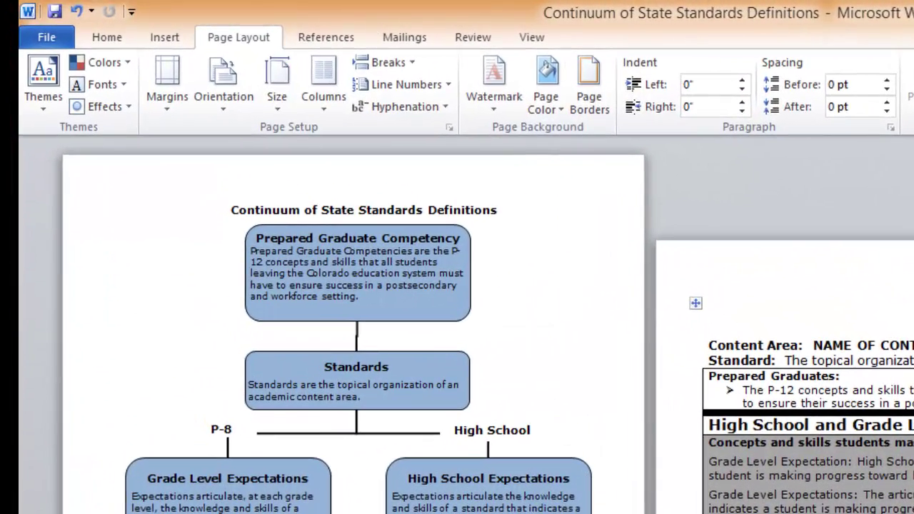
Switch to Word and save the original Continuum of State Standards Definitions document as a PDF on the Desktop.
click(36, 32)
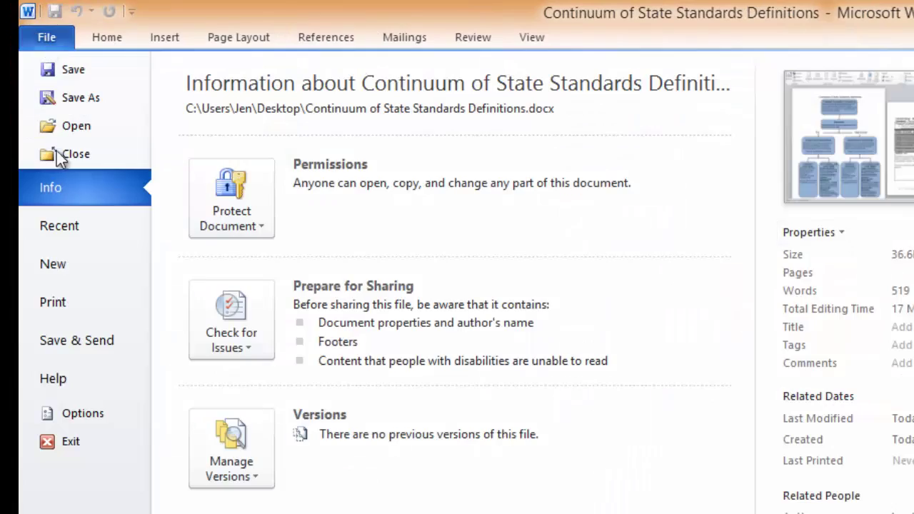
click(81, 107)
click(339, 369)
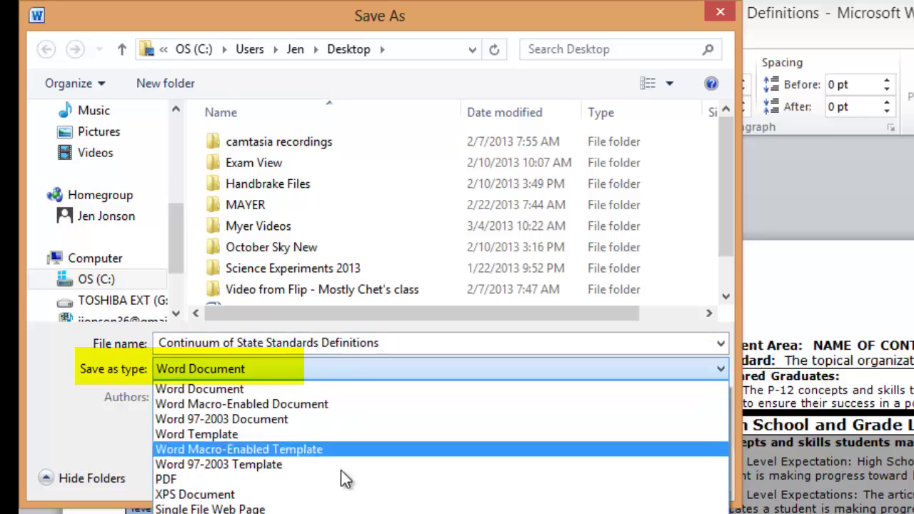
click(341, 475)
scroll(171, 170, up, 5)
click(100, 152)
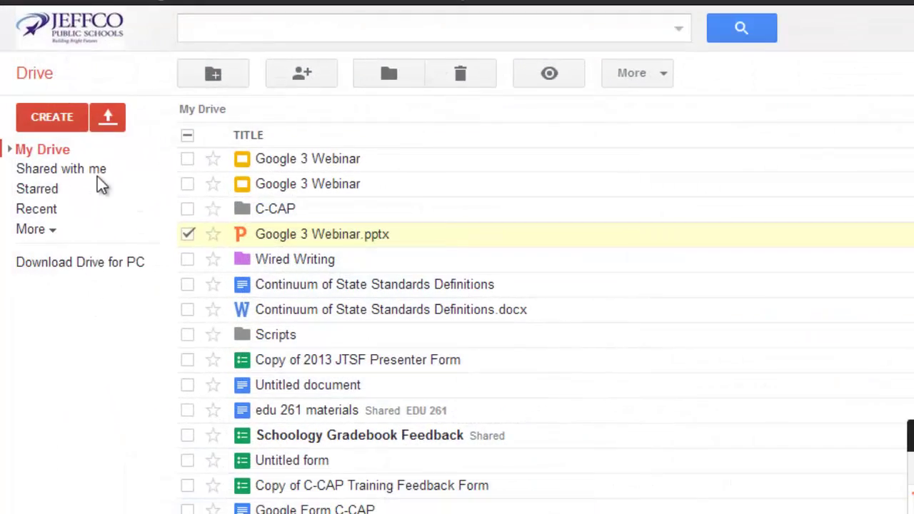
Upload the Continuum of State Standards Definitions PDF to Drive with conversion to Google Docs format turned off.
click(111, 123)
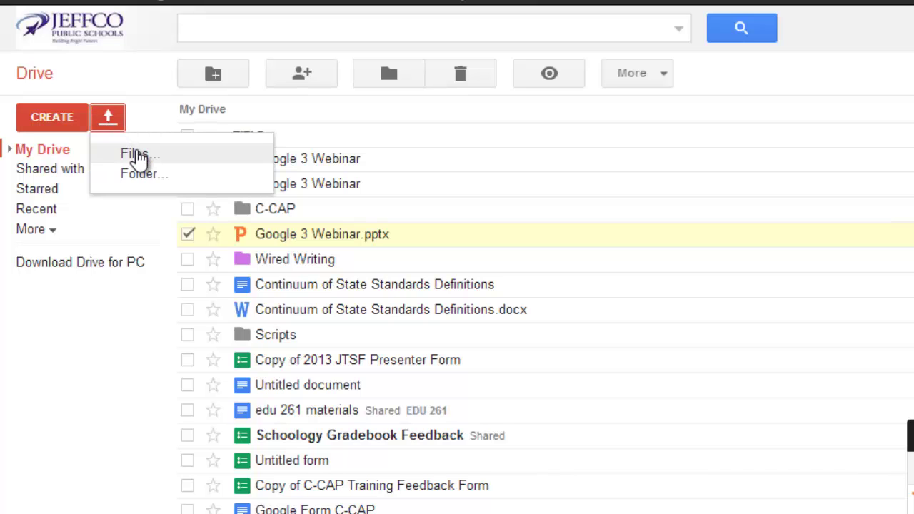
click(138, 157)
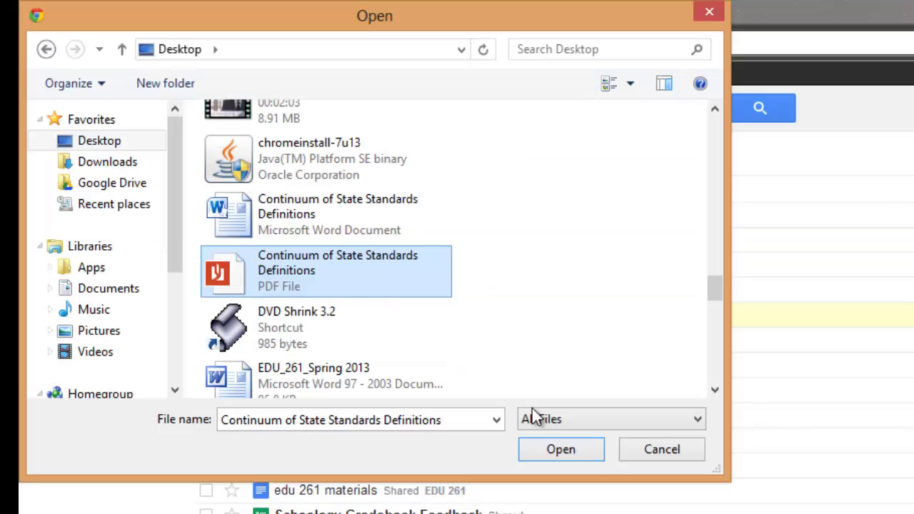
click(581, 448)
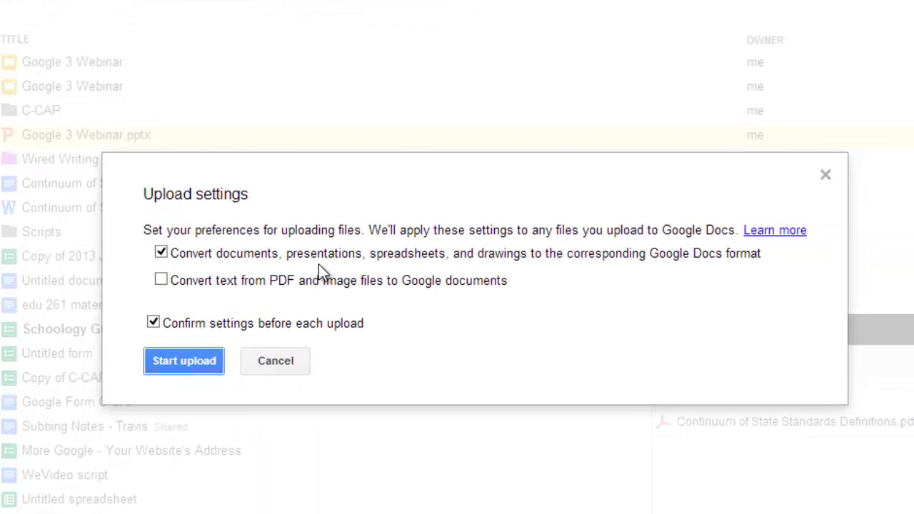
click(160, 254)
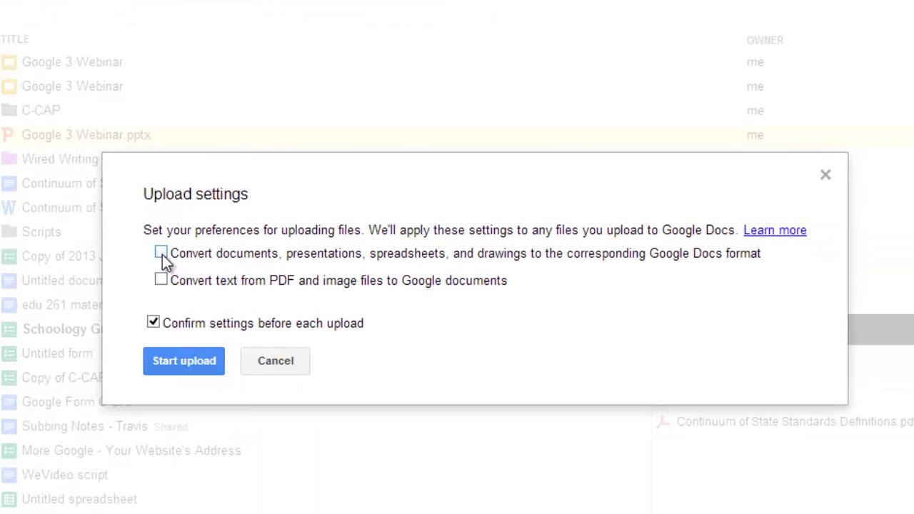
click(173, 359)
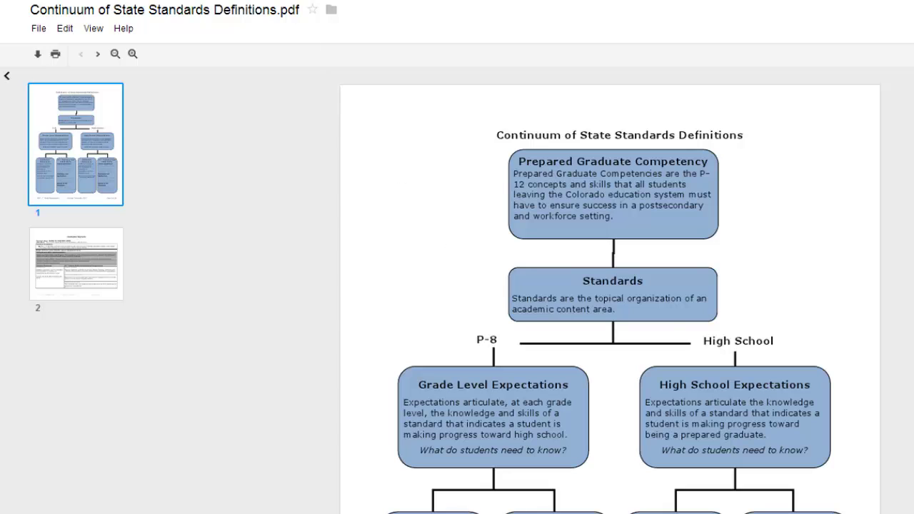
key(ctrl+w)
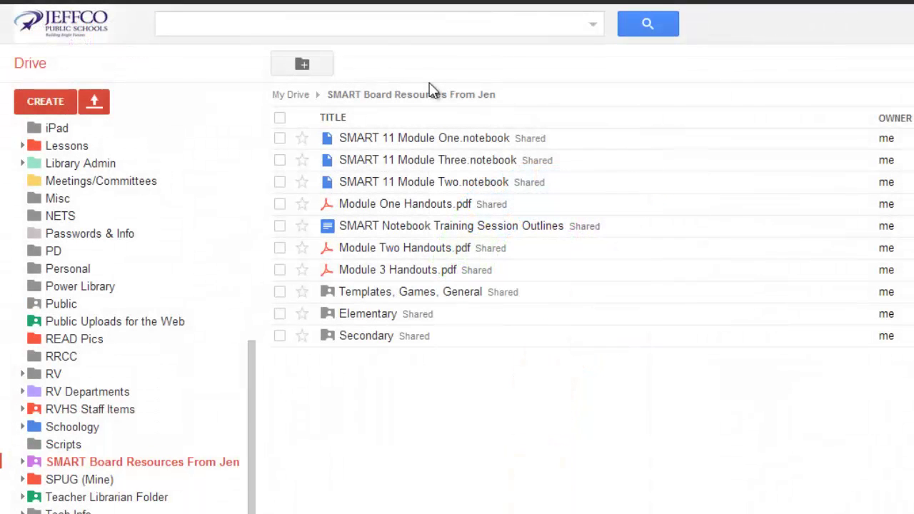
Try to open SMART 11 Module One.notebook from the SMART Board resources folder and cancel its download.
click(416, 138)
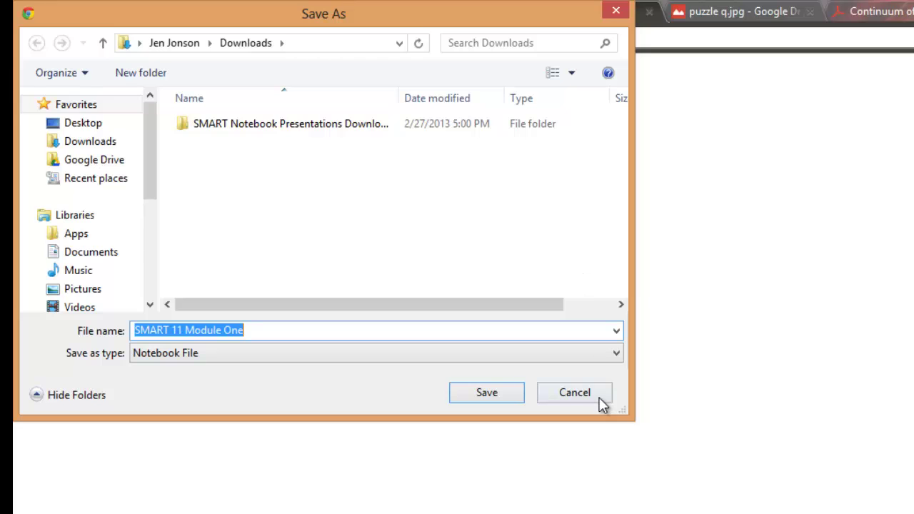
click(602, 403)
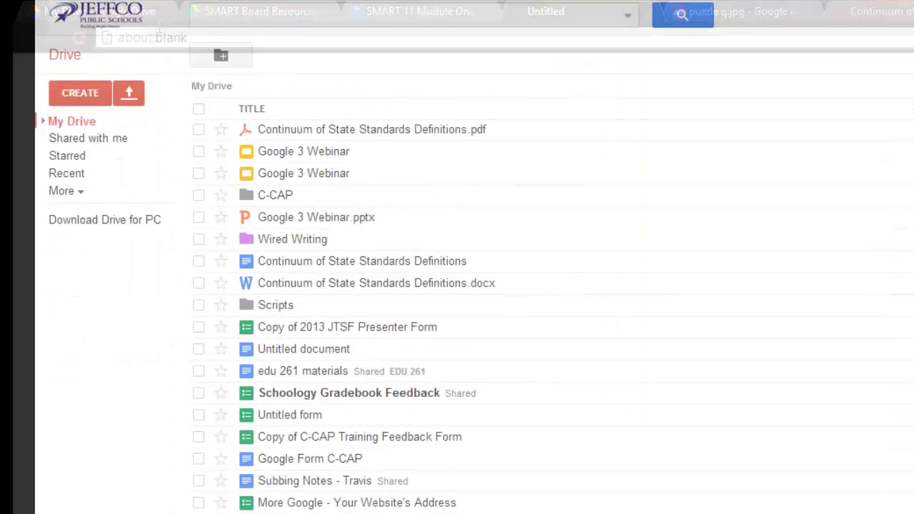